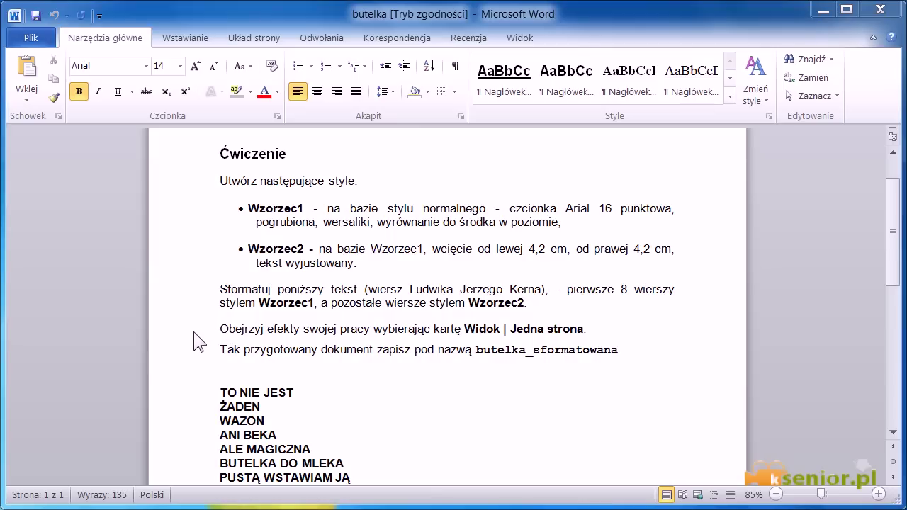
Step: Select the poem's first eight lines and show the Styles pane with the document's styles
scroll(190, 333, down, 7)
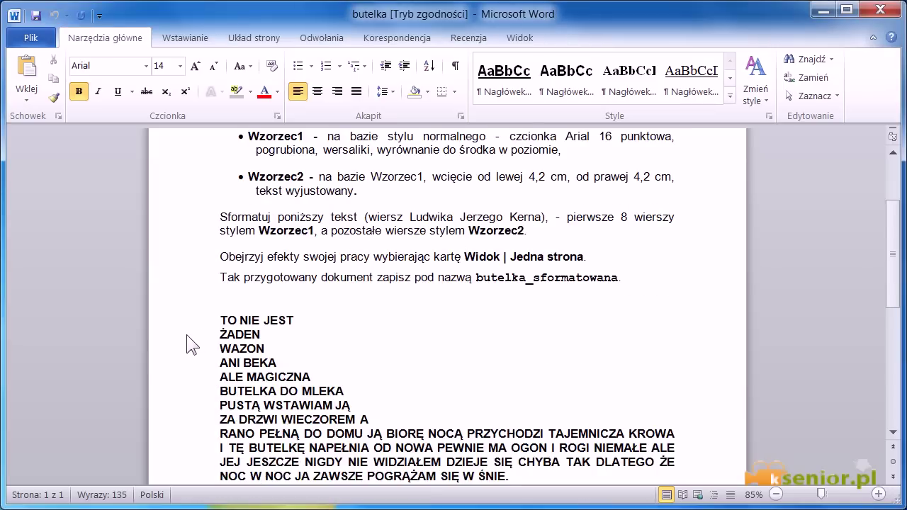
scroll(181, 340, up, 6)
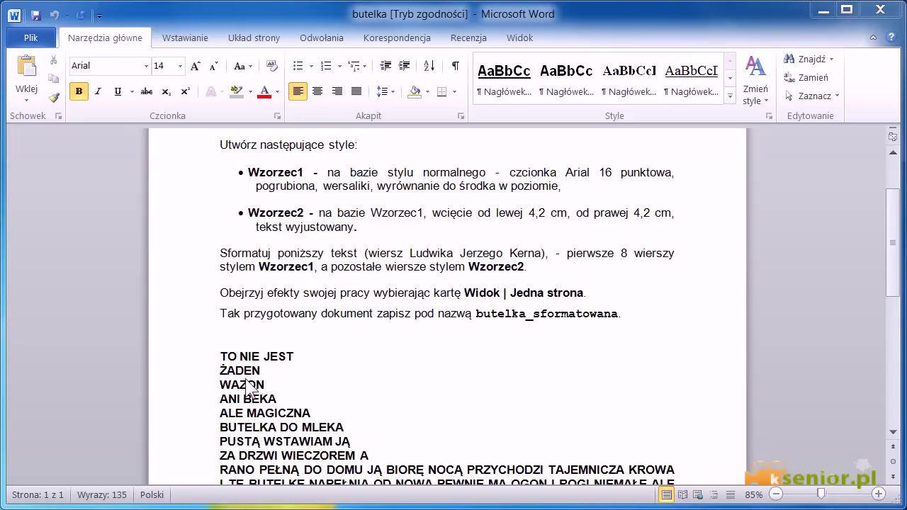
click(222, 357)
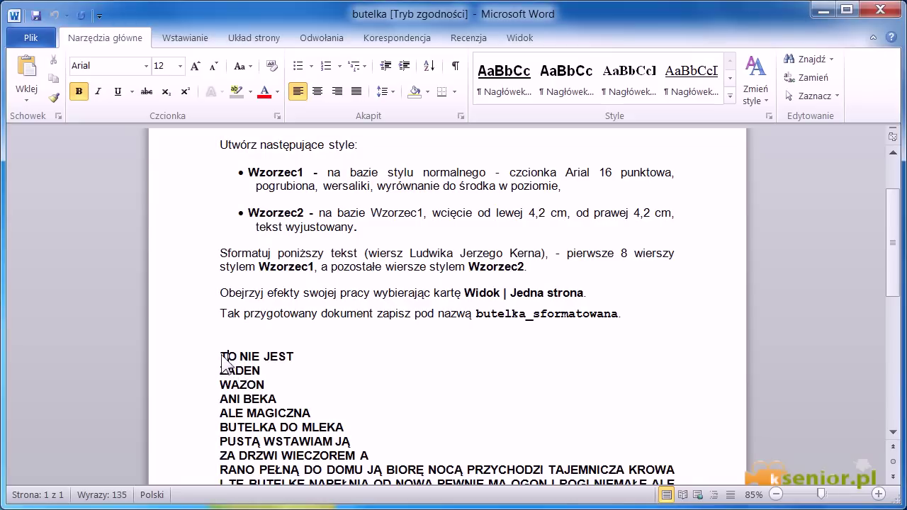
mouse_move(221, 354)
mouse_down()
mouse_move(266, 385)
mouse_move(281, 426)
mouse_move(370, 457)
mouse_up()
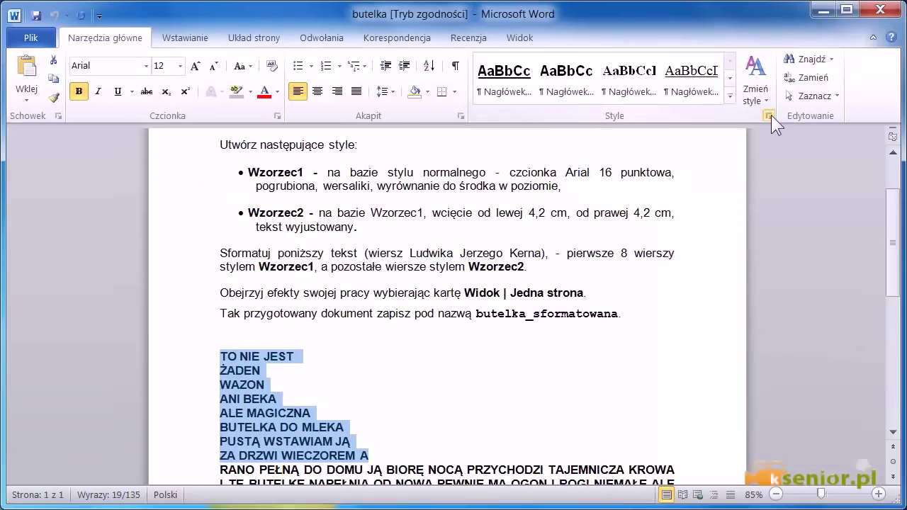
click(771, 116)
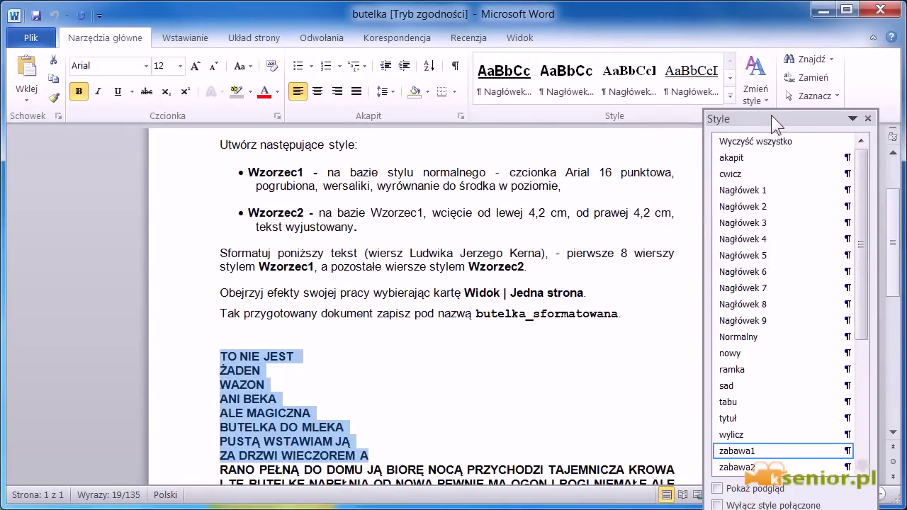
drag(773, 119, 753, 71)
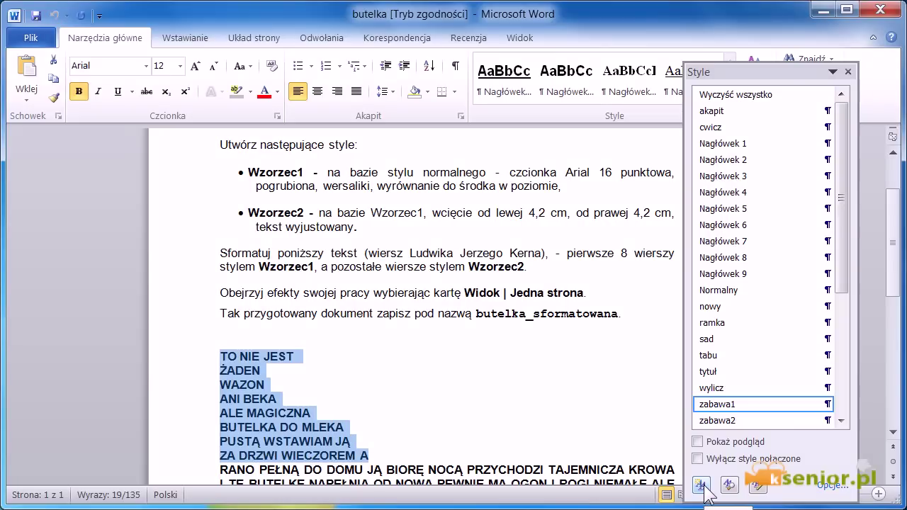
Step: Create a new paragraph style from the selection named Wzorzec1, based on Normalny
click(702, 487)
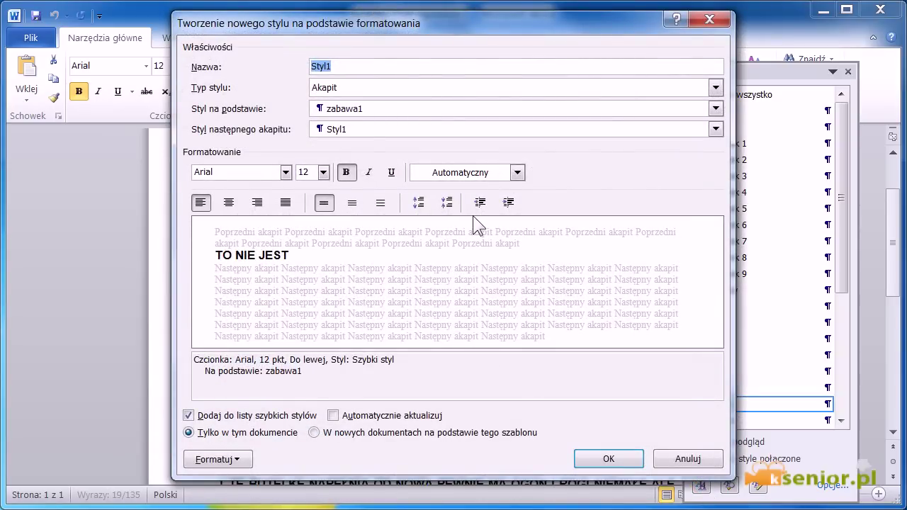
click(353, 65)
drag(353, 66, 288, 66)
text(Wzorzec1)
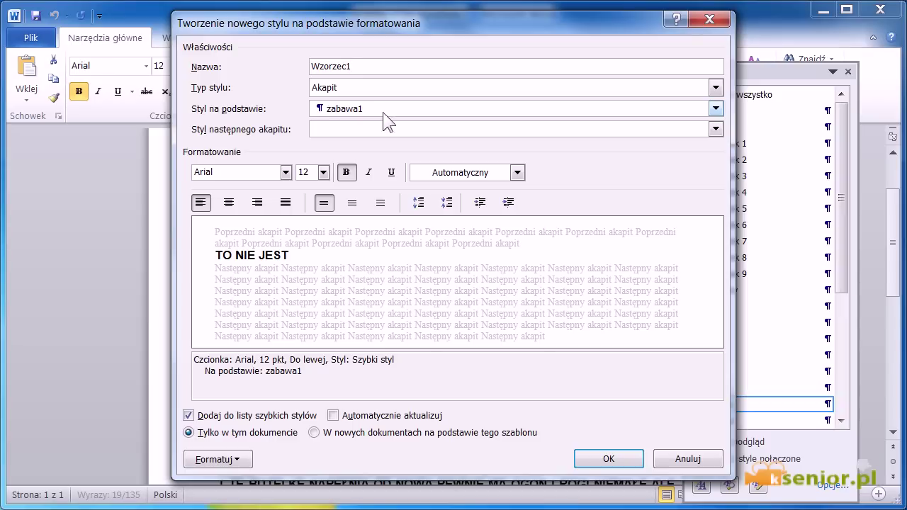
click(716, 109)
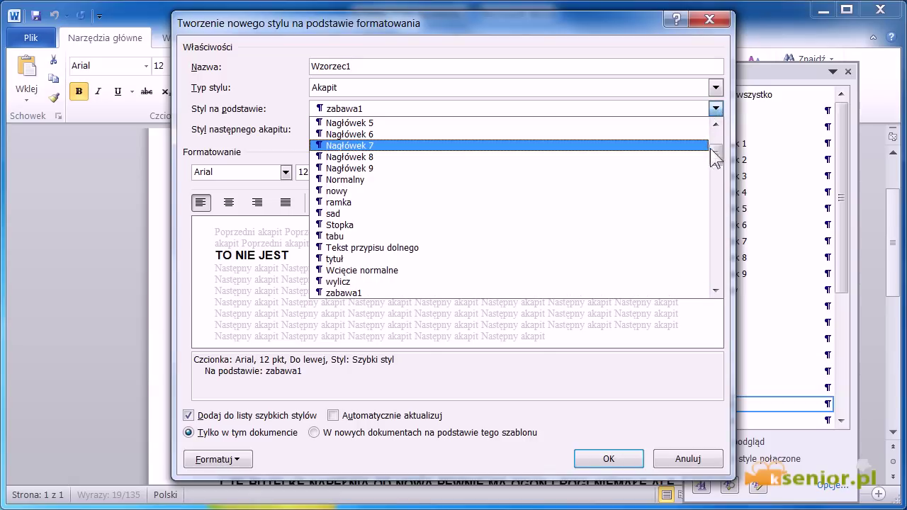
drag(717, 156, 717, 142)
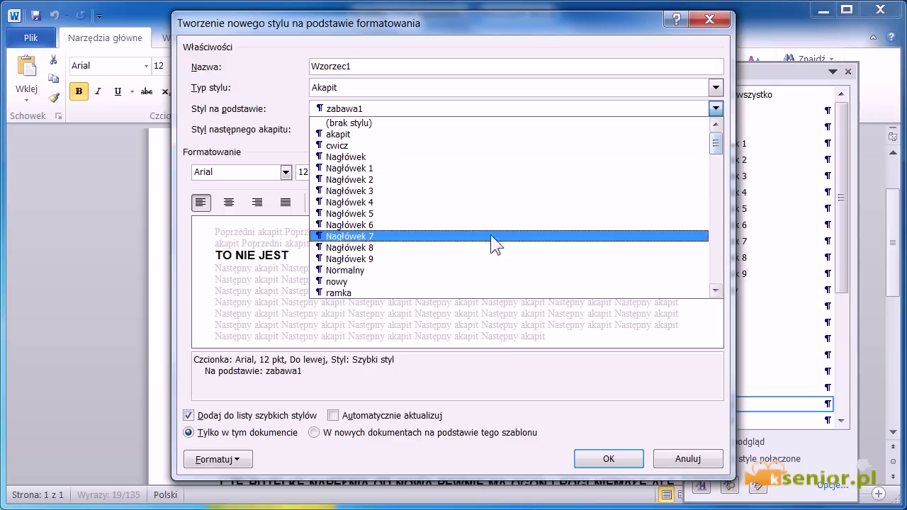
click(373, 270)
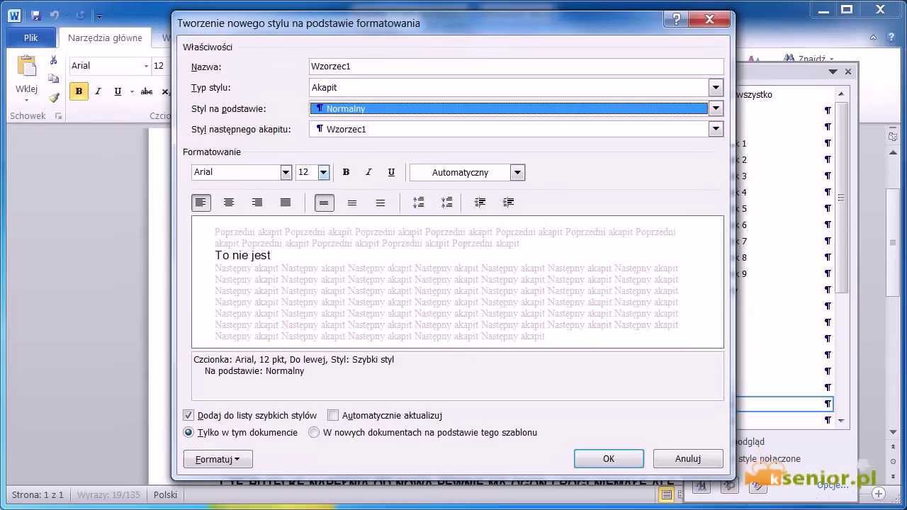
Step: Make Wzorzec1 16 pt bold with centred alignment
click(323, 173)
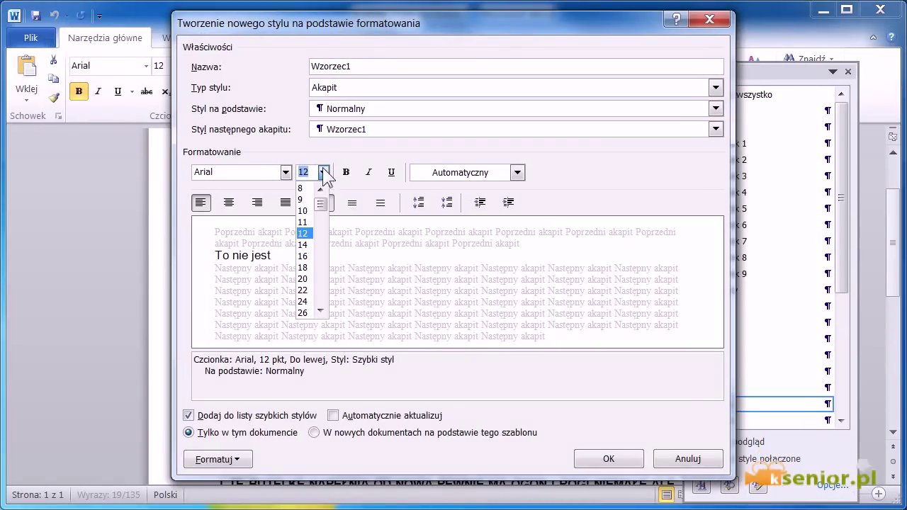
click(305, 256)
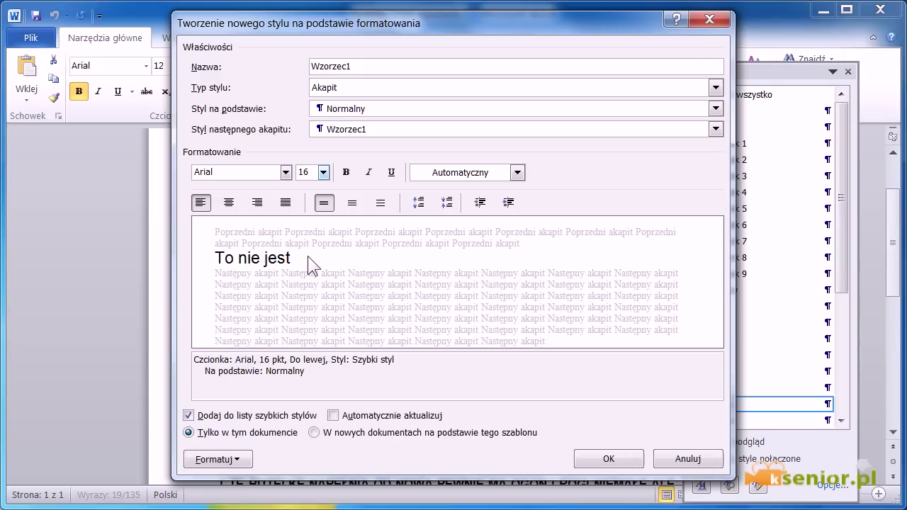
click(347, 172)
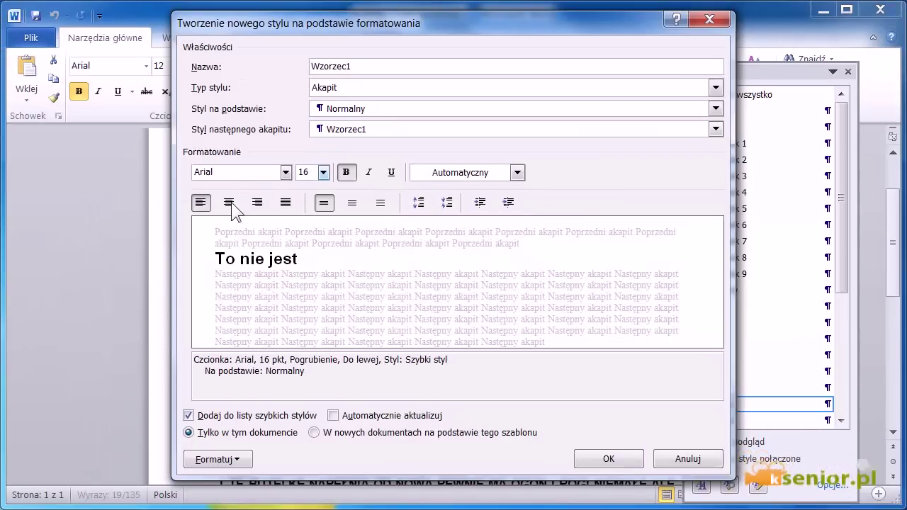
click(229, 203)
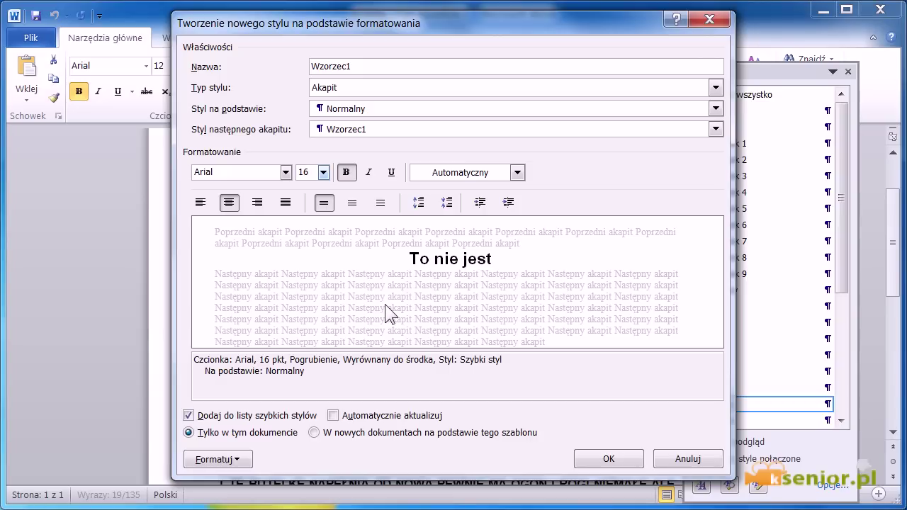
click(238, 460)
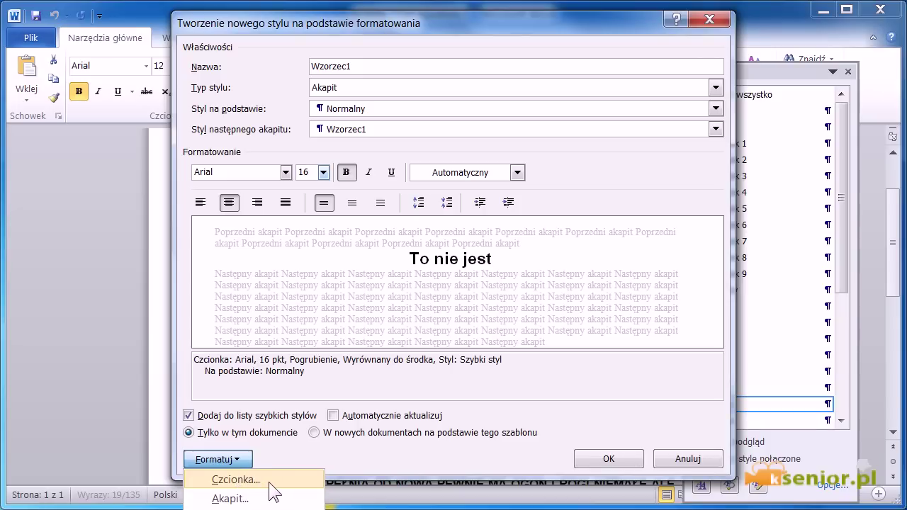
Step: Turn on Wszystkie wersaliki (all caps) in Wzorzec1's font settings
click(270, 484)
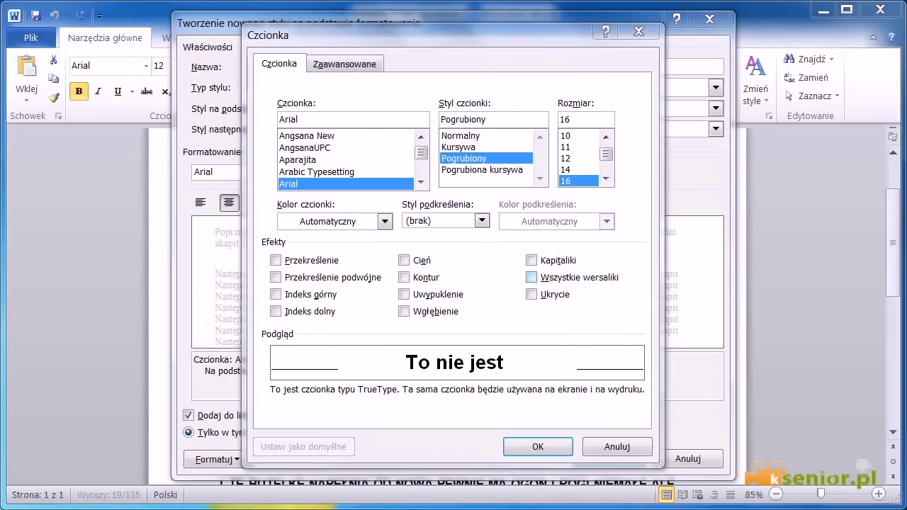
click(531, 278)
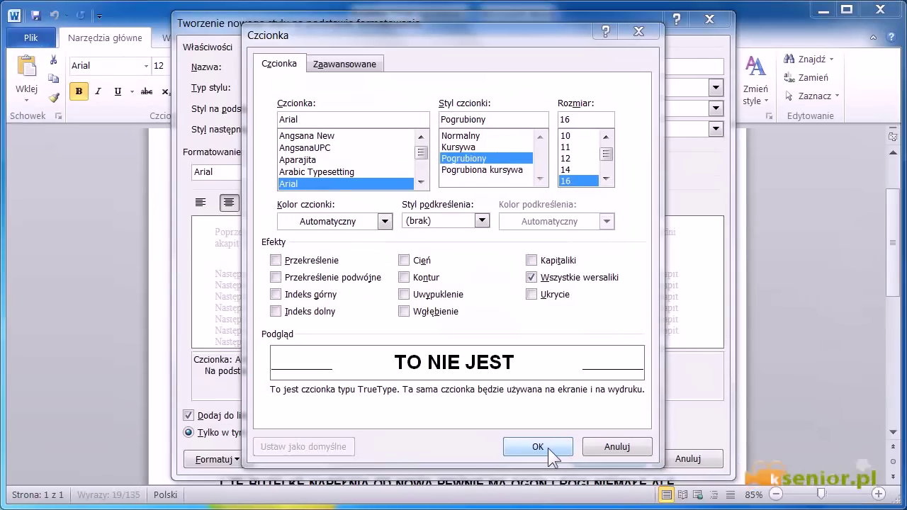
click(548, 448)
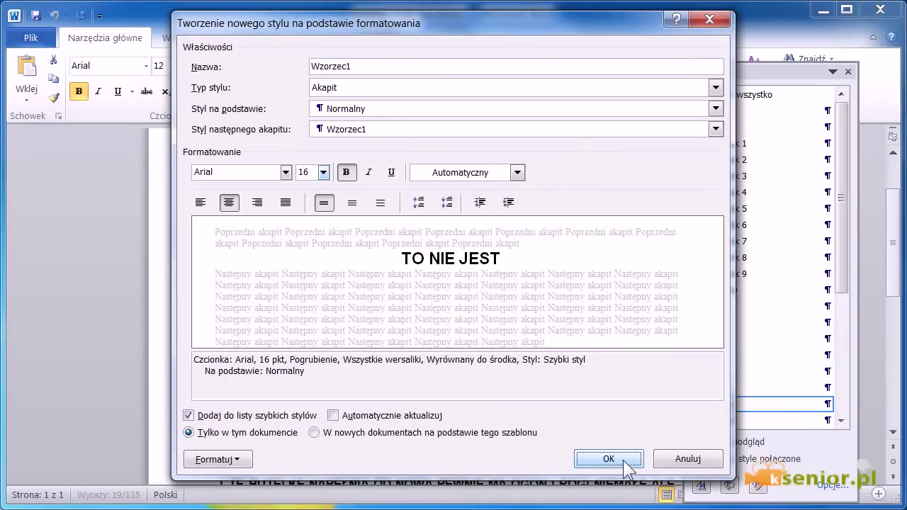
click(623, 460)
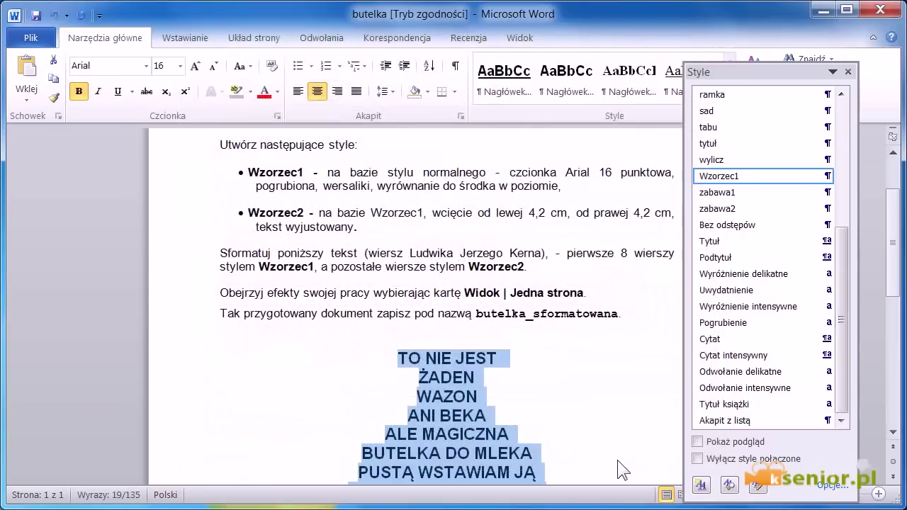
click(568, 391)
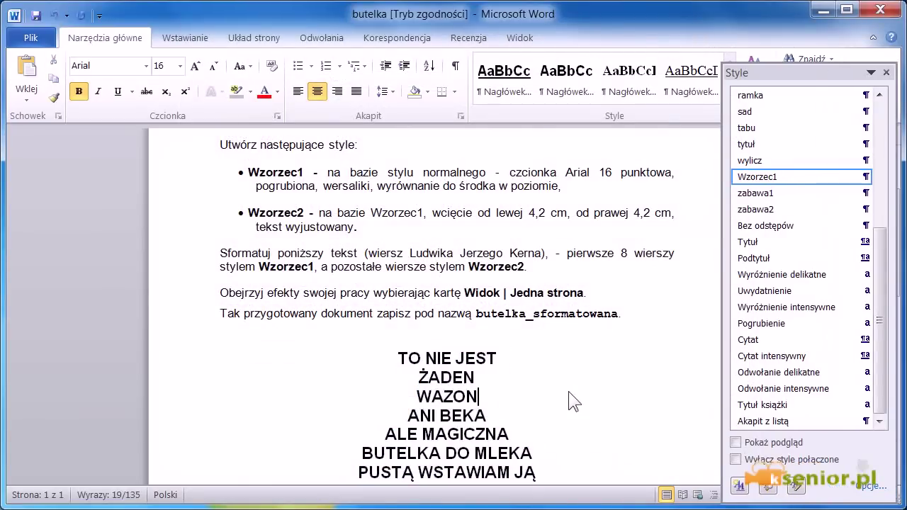
scroll(569, 391, down, 1)
scroll(569, 390, down, 2)
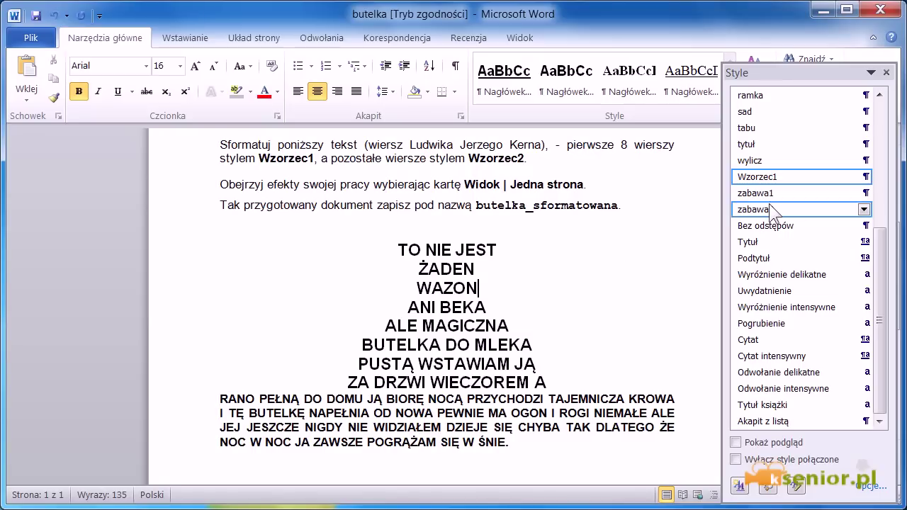
mouse_move(783, 185)
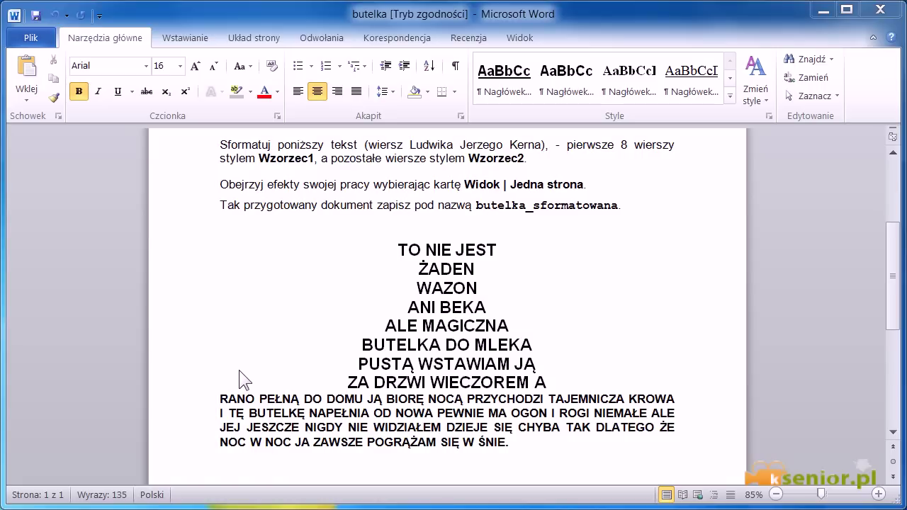
click(222, 399)
key(ctrl+alt+shift+s)
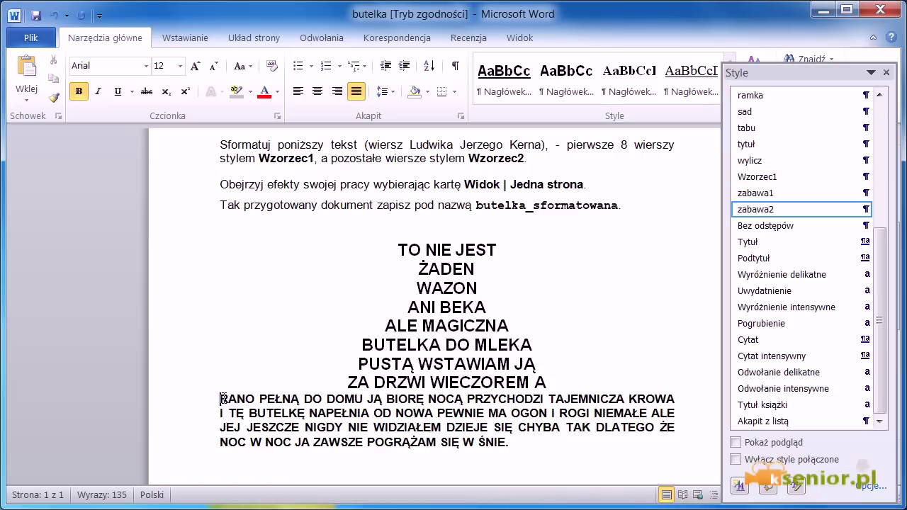
Step: Select the paragraph beginning 'RANO PEŁNĄ' and start a new style from it
mouse_move(222, 399)
mouse_down()
mouse_move(428, 462)
mouse_move(509, 443)
mouse_up()
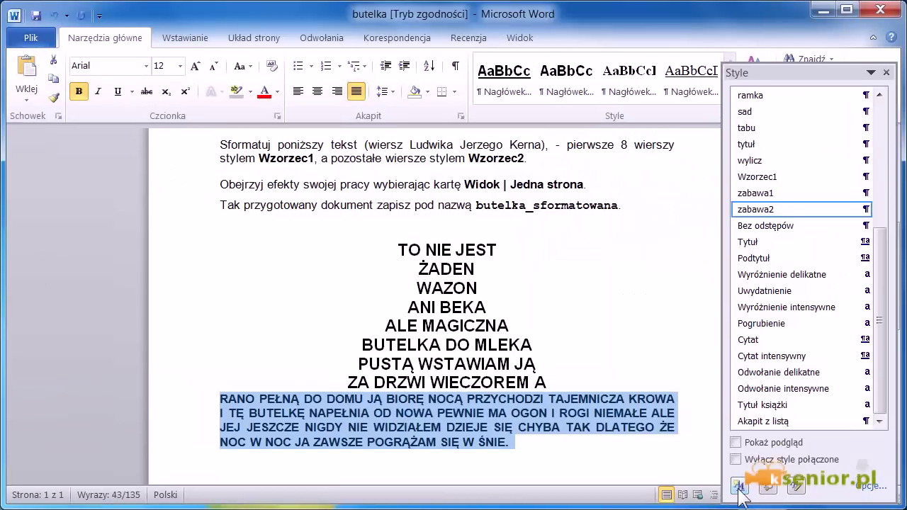
click(739, 489)
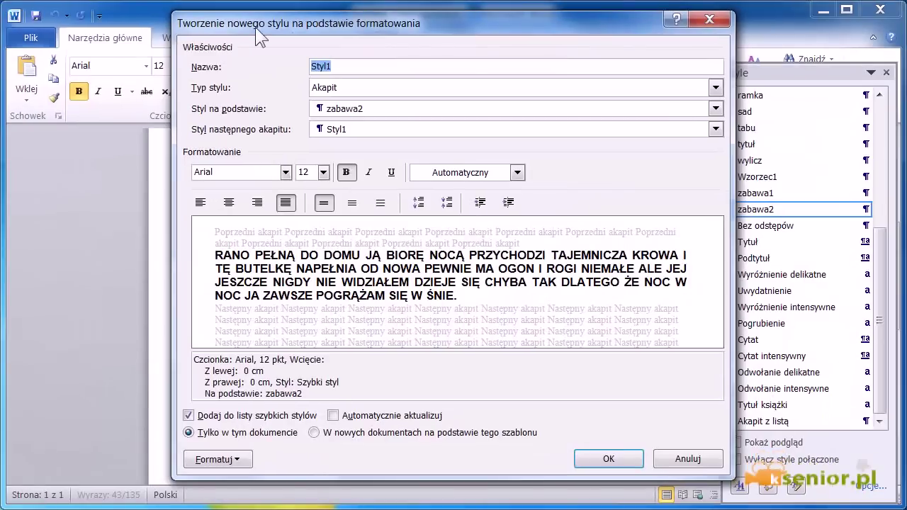
Step: Replace the default name Styl1 with Wzorzec2
click(350, 66)
drag(350, 66, 304, 66)
key(BackSpace)
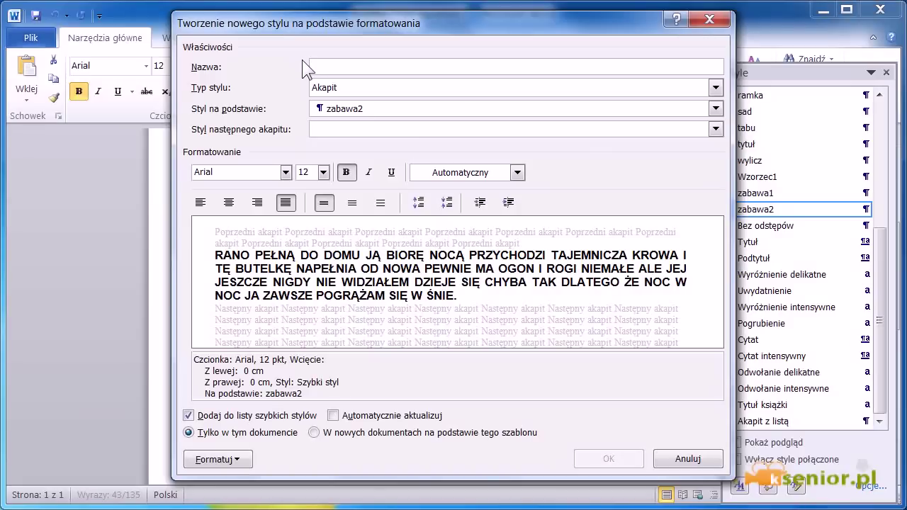
text(Wzo)
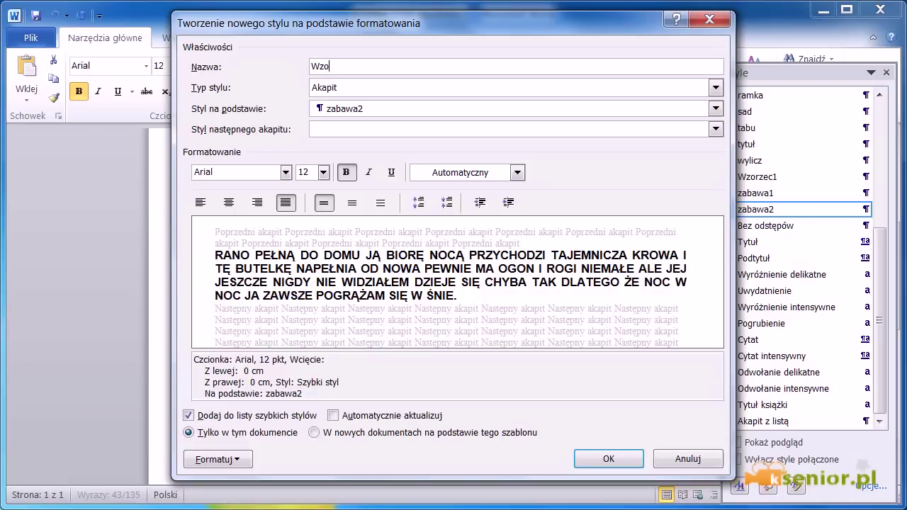
text(rzec)
text( 2)
key(Left)
key(BackSpace)
Step: Base Wzorzec2 on Wzorzec1, with 16 pt text and justified alignment
click(718, 108)
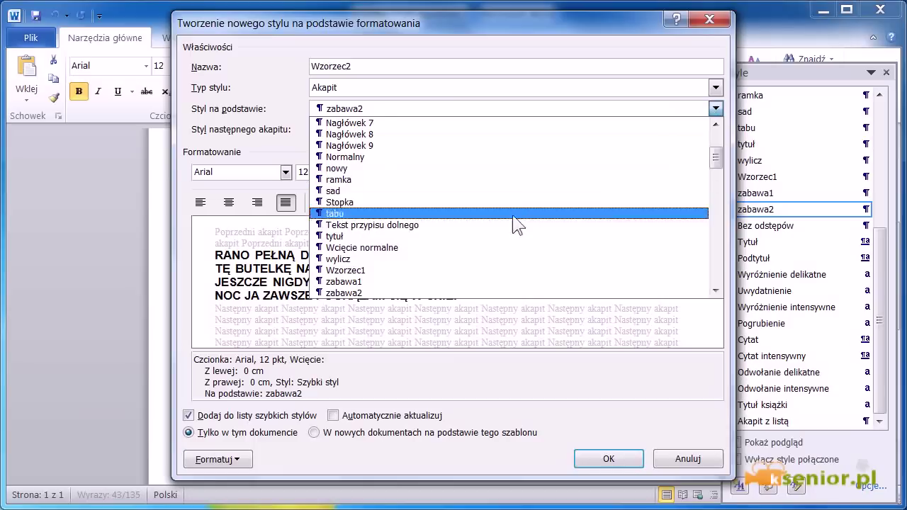
click(398, 269)
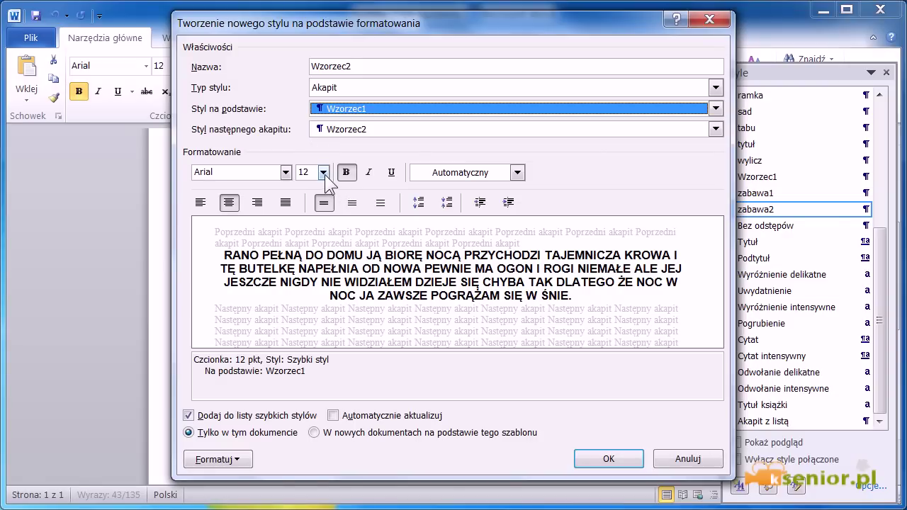
click(323, 172)
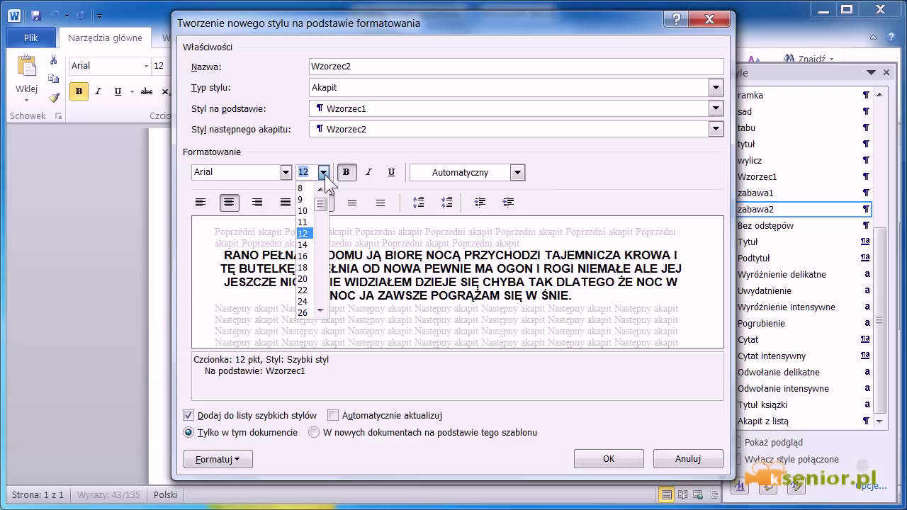
click(305, 256)
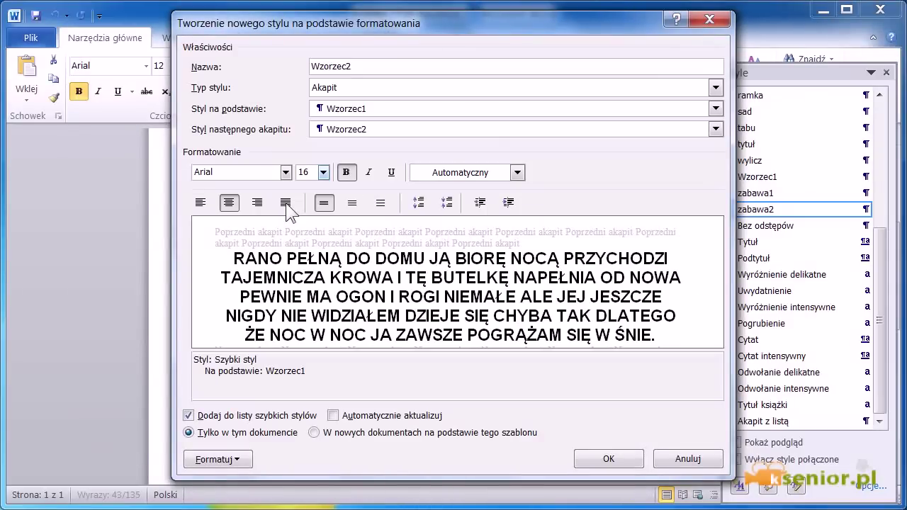
click(286, 204)
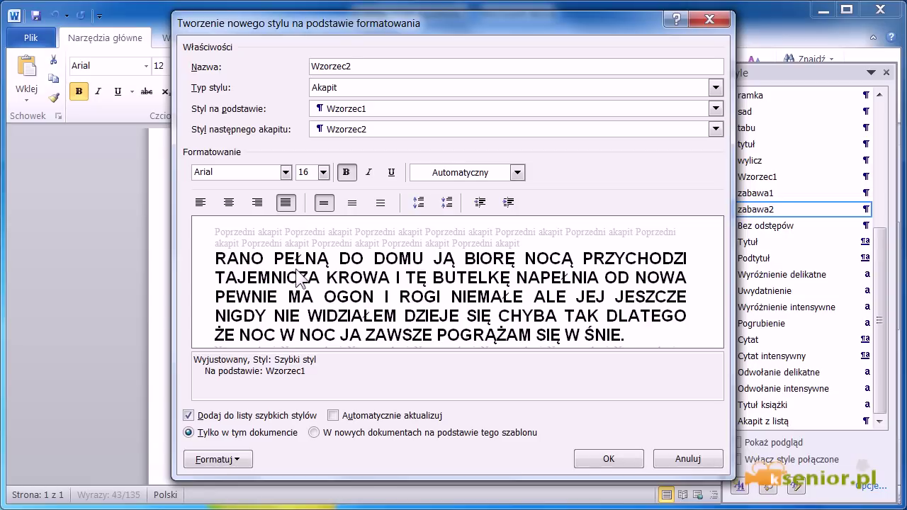
click(237, 459)
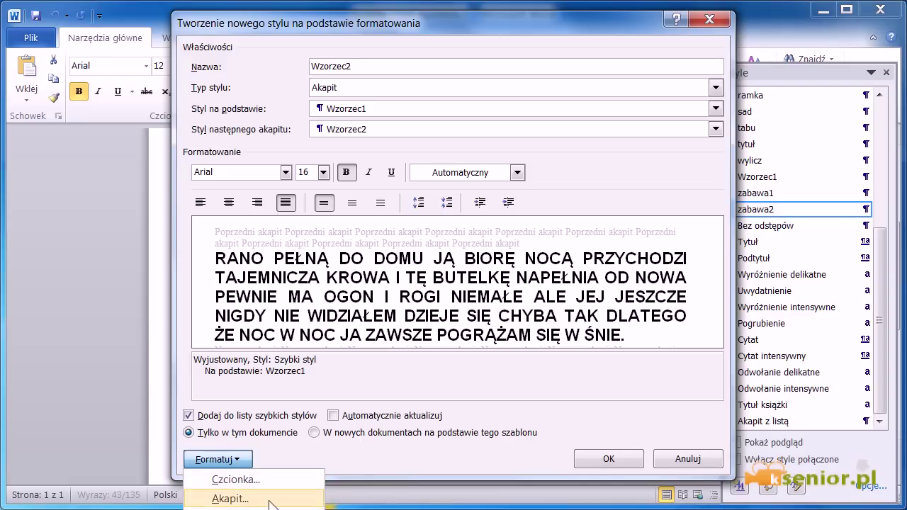
Step: Give Wzorzec2 left and right paragraph indents of 4,2 cm
click(272, 503)
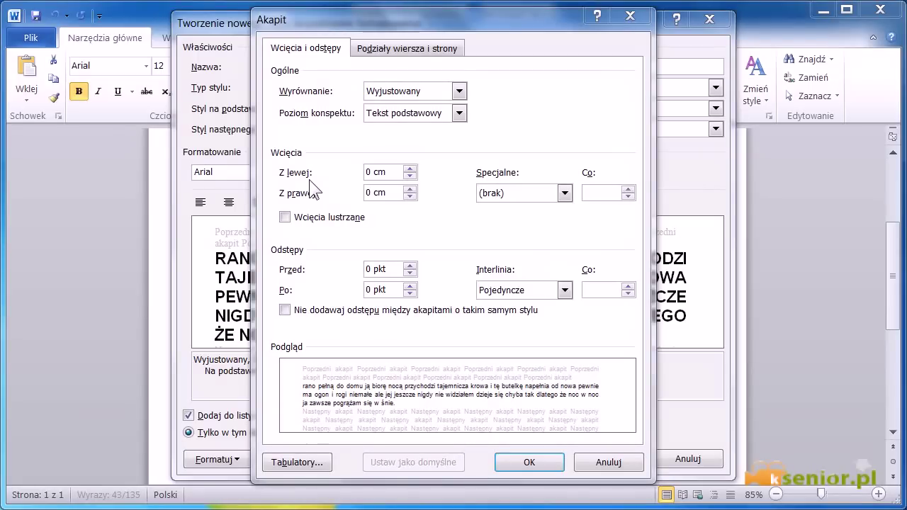
click(411, 168)
click(411, 168)
click(410, 168)
click(410, 168)
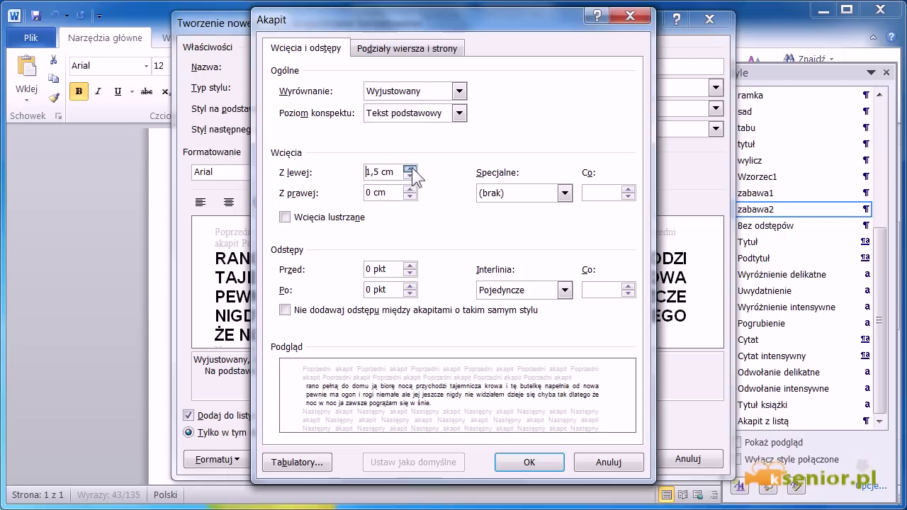
drag(411, 168, 411, 167)
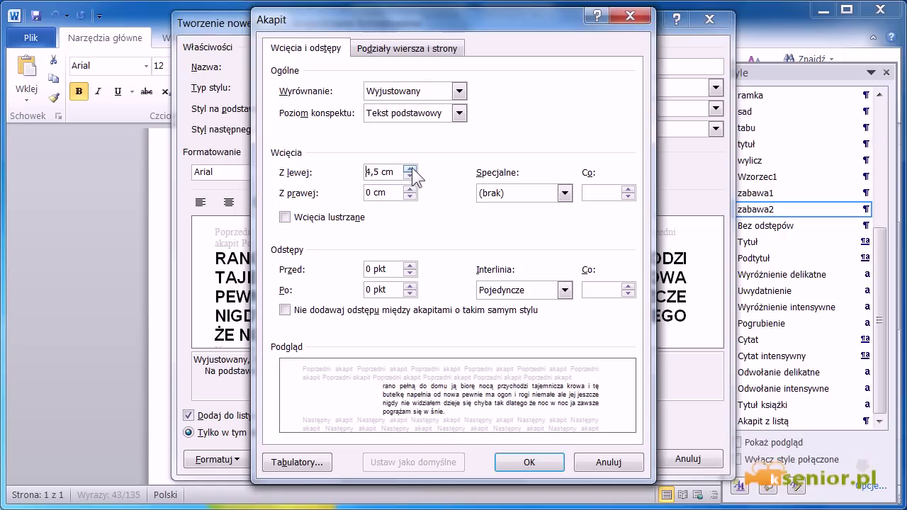
click(411, 176)
click(411, 176)
click(411, 176)
click(412, 176)
click(411, 176)
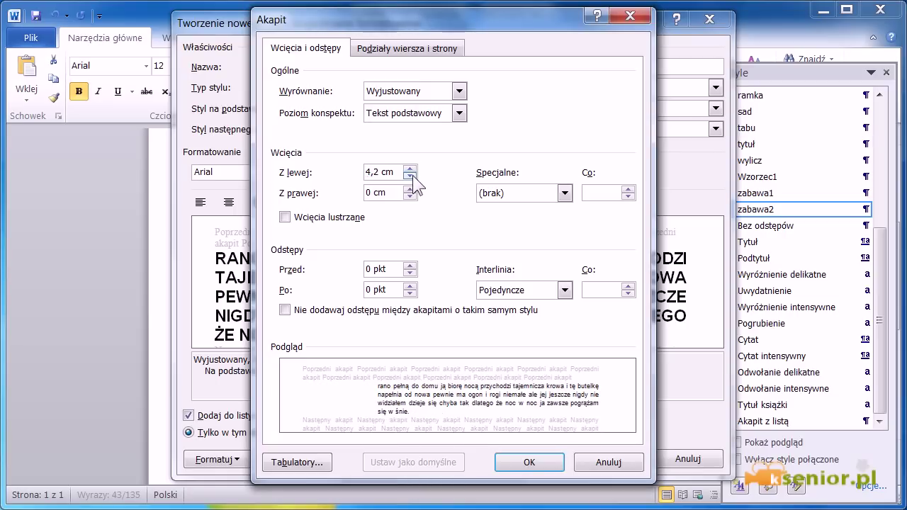
click(410, 189)
click(410, 189)
click(410, 188)
drag(410, 188, 411, 189)
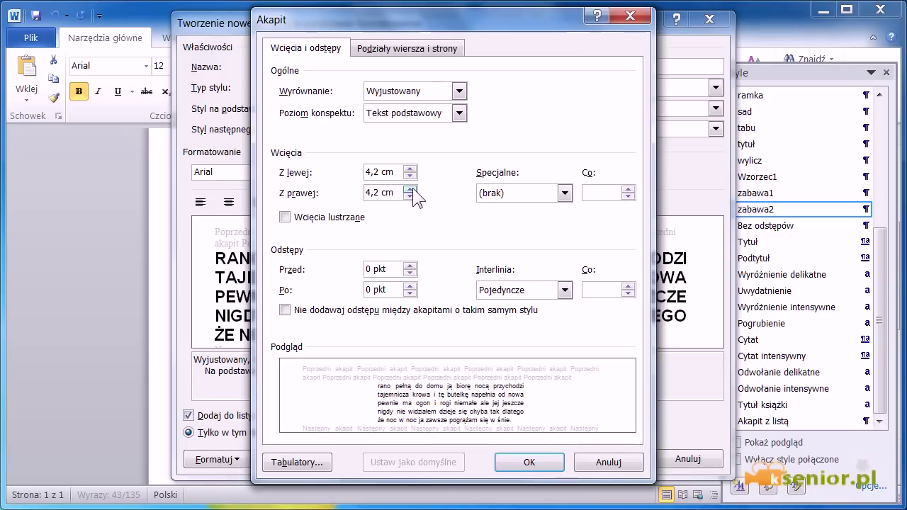
click(532, 461)
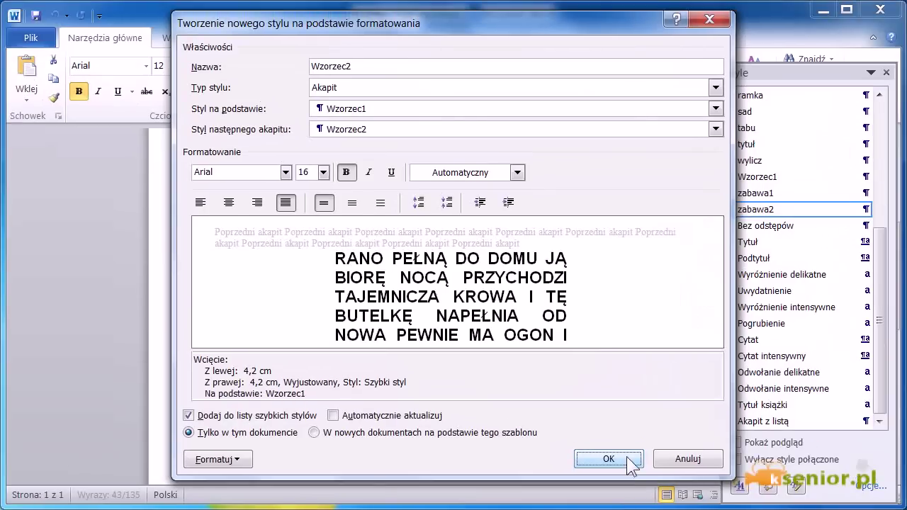
Step: Save Wzorzec2 and check the reformatted closing lines, reselecting that paragraph
click(627, 457)
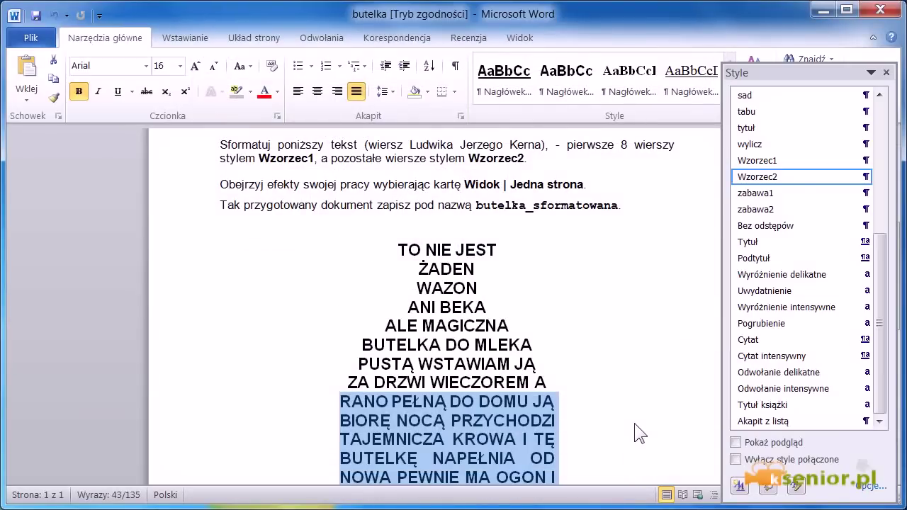
click(631, 384)
scroll(631, 374, down, 2)
scroll(630, 374, down, 1)
scroll(631, 373, down, 1)
scroll(631, 373, up, 1)
scroll(630, 373, up, 1)
scroll(631, 373, down, 2)
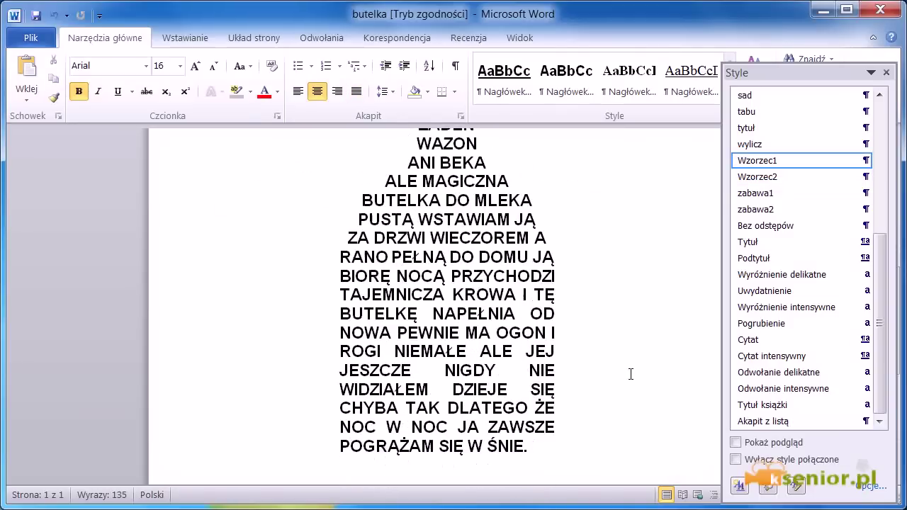
scroll(631, 373, up, 1)
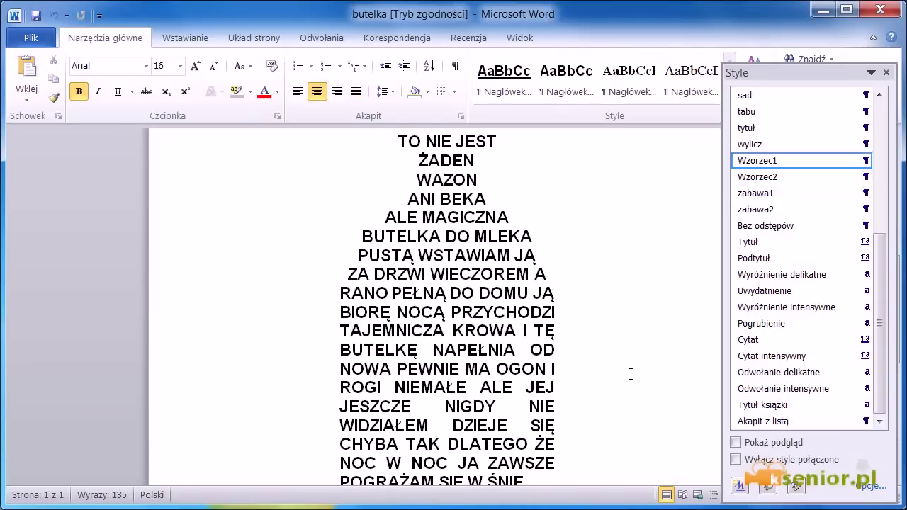
double_click(265, 340)
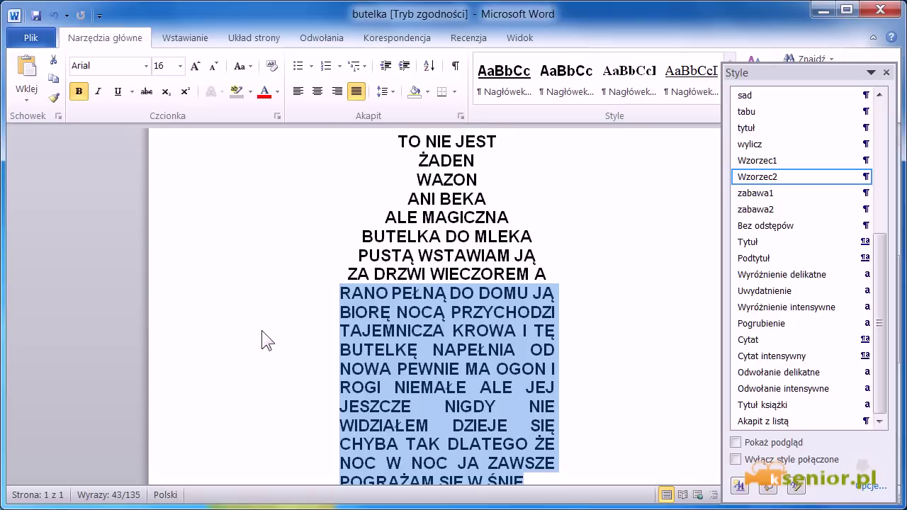
Step: Review Wzorzec2's settings, then deselect the text to view the finished poem
mouse_move(801, 178)
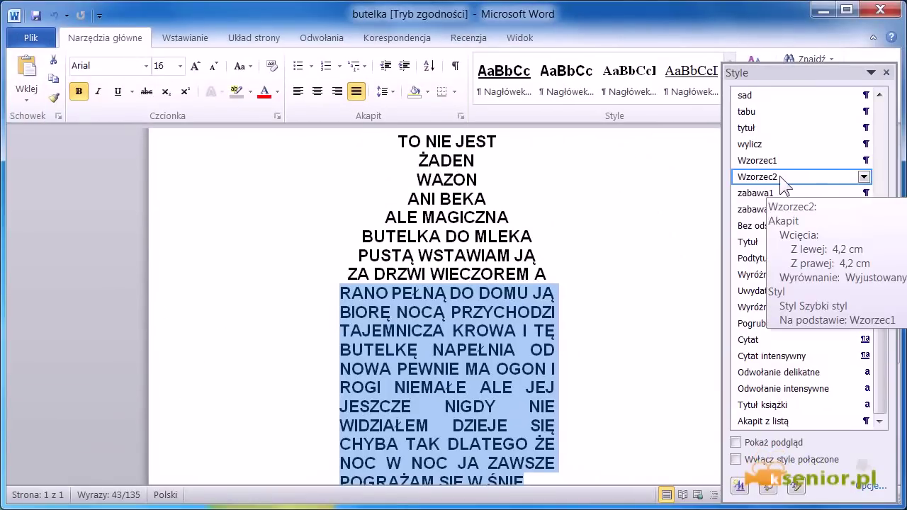
click(320, 376)
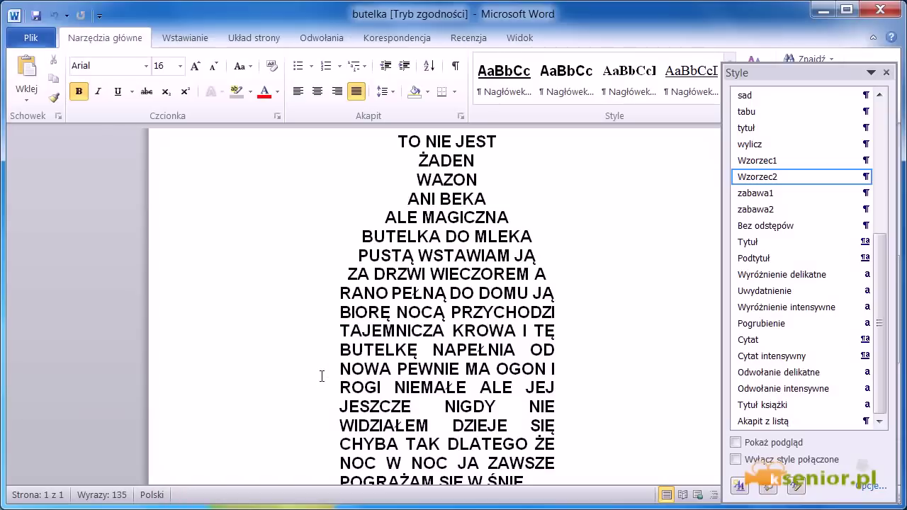